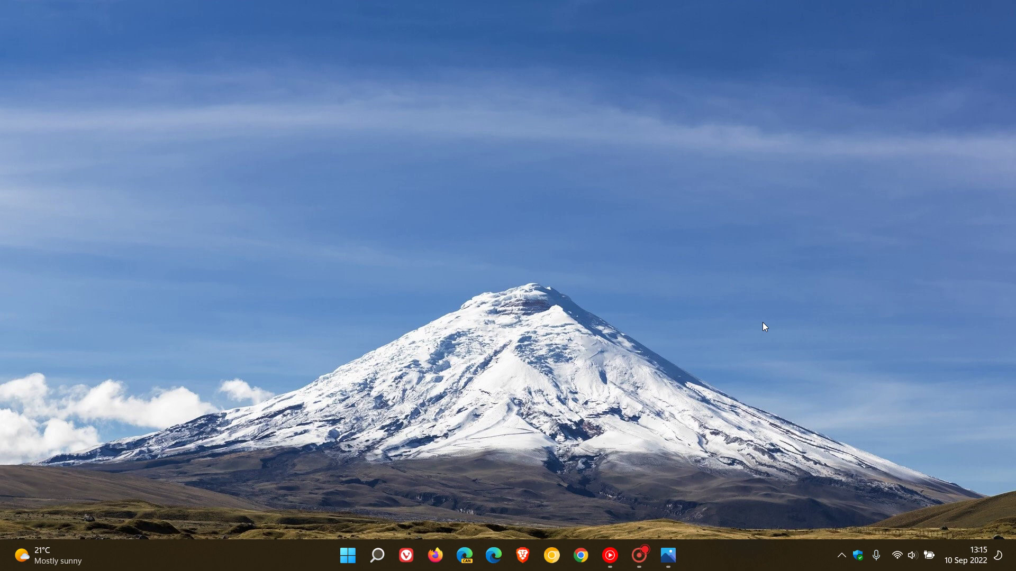
# Step: Bring up the 5.jfif Spotlight panel screenshot and view it full-screen
pyautogui.click(668, 555)
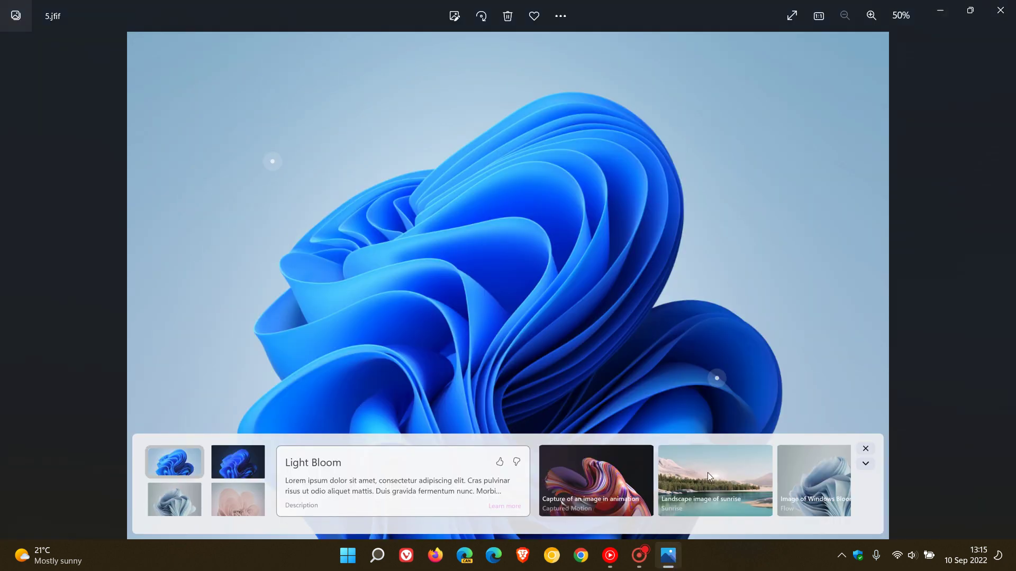
pyautogui.click(793, 15)
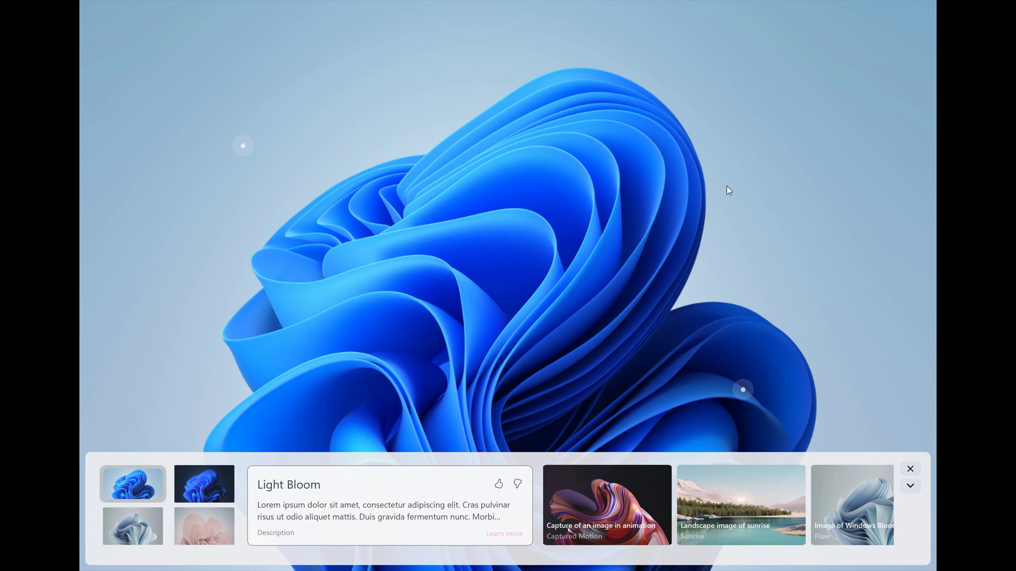
# Step: Exit full-screen and minimize Photos to reveal the snowy mountain desktop
pyautogui.press('Escape')
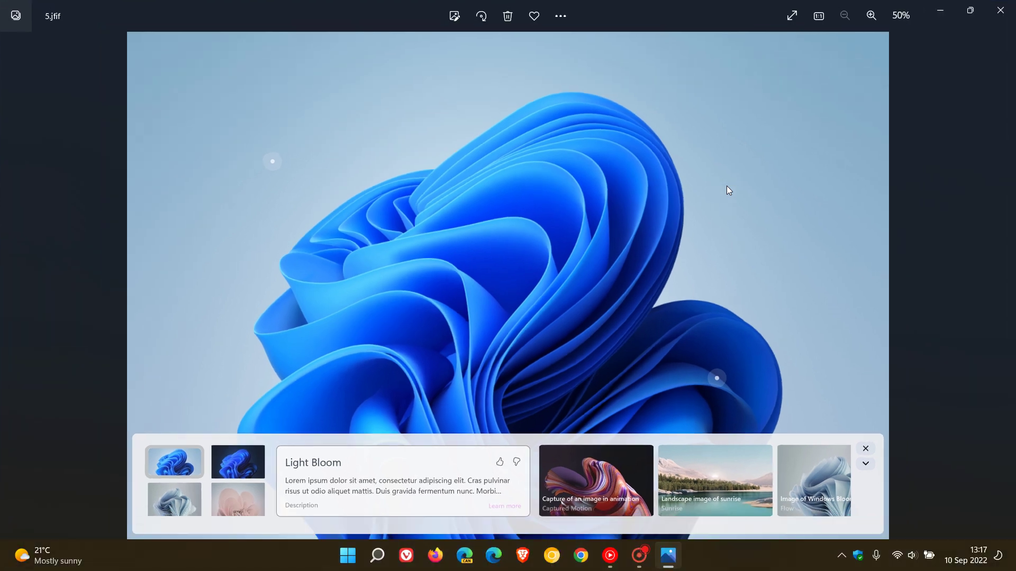
pyautogui.click(930, 19)
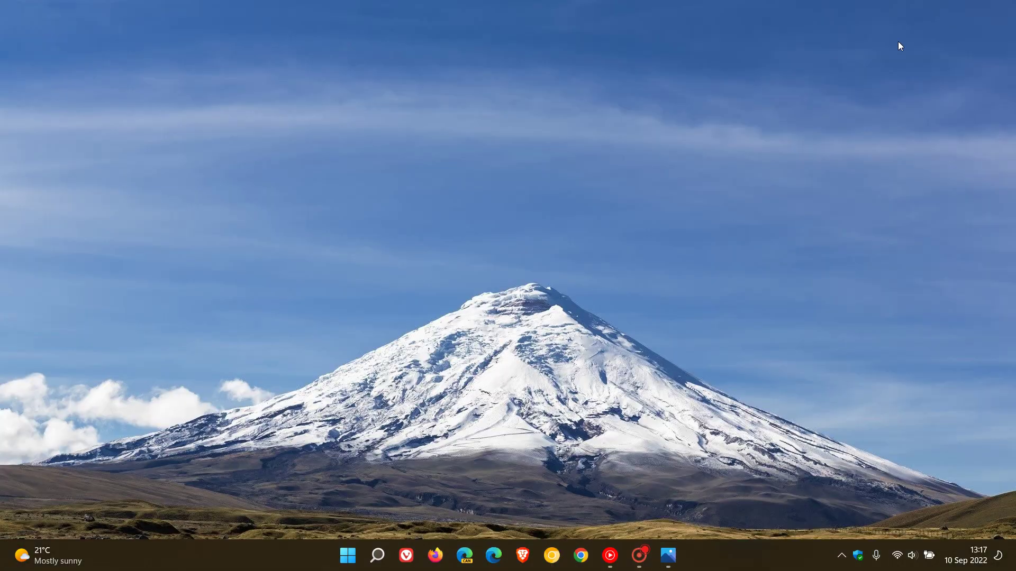